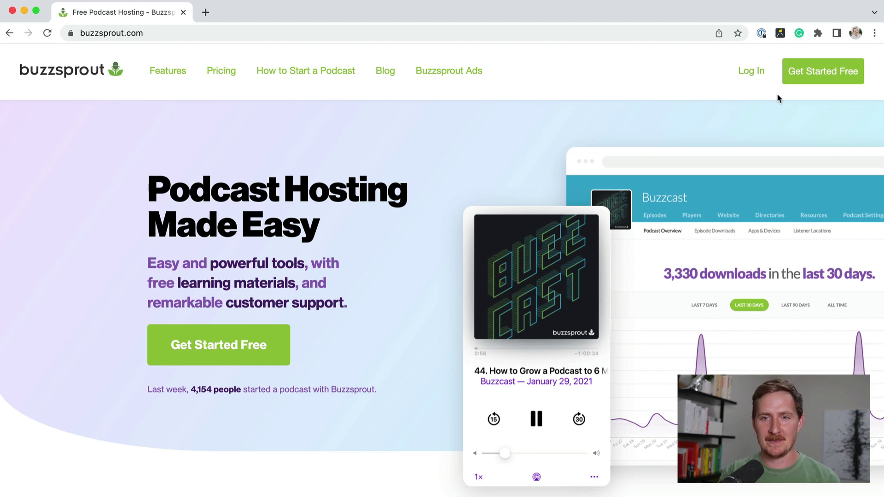
Step: Sign up for a free account with a first name and e-mail address, passing the robot check
left_click(803, 81)
left_click(405, 317)
type("Alban")
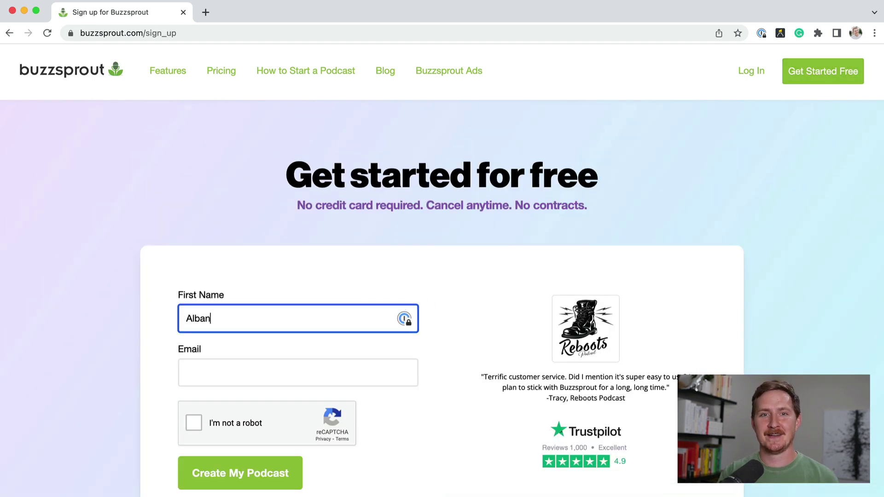
key("Tab")
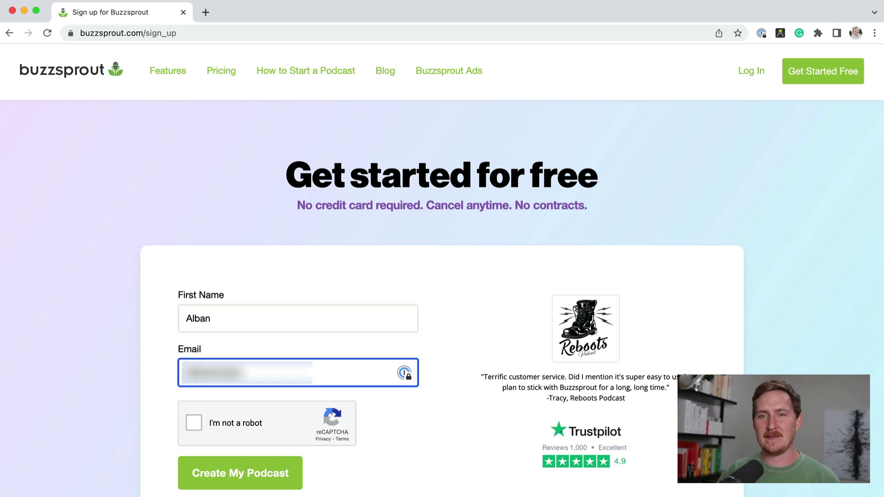
left_click(194, 423)
left_click(240, 474)
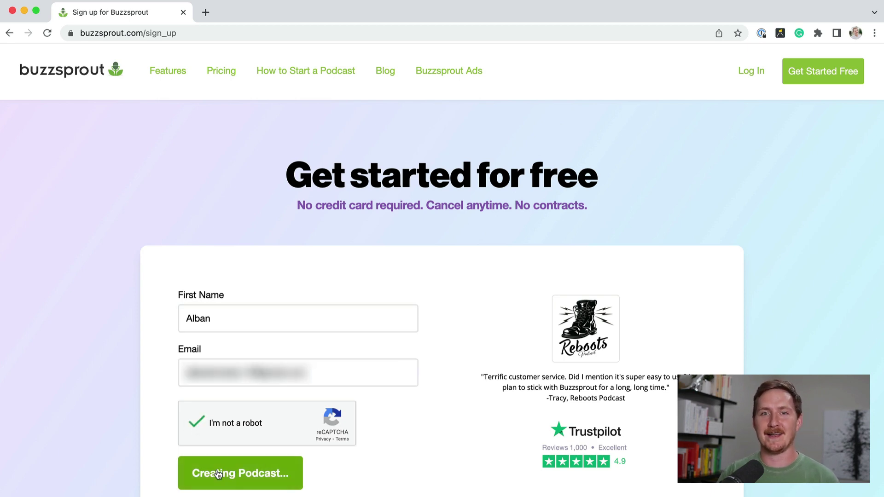
Step: Enter a new account password and save it
type("••••••••••••")
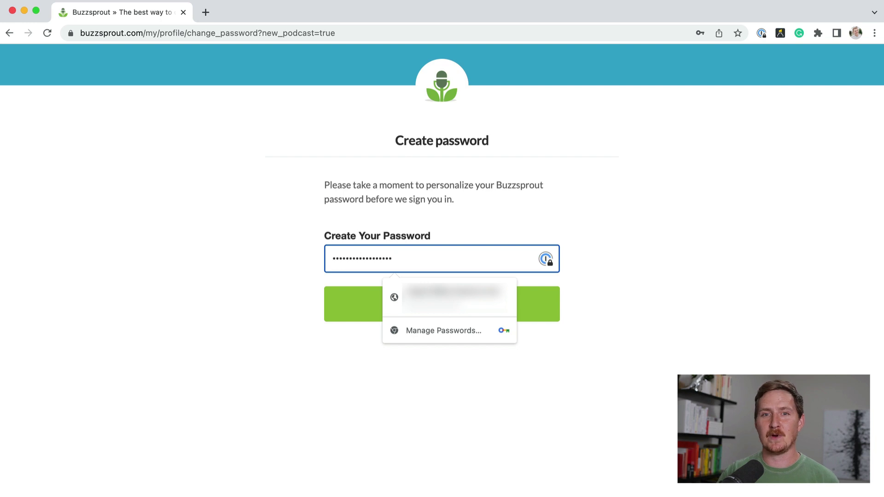
left_click(542, 300)
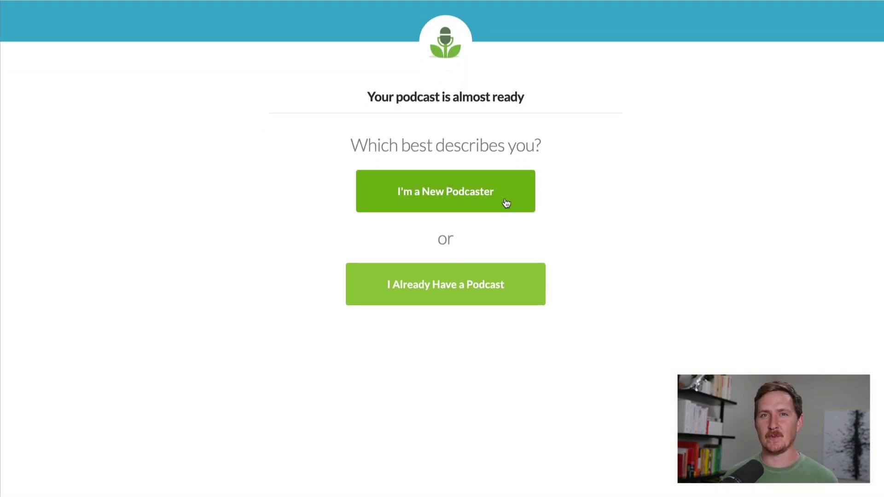
Step: Choose the new-podcaster path and replace the default podcast title with 'Buzzcast'
left_click(497, 199)
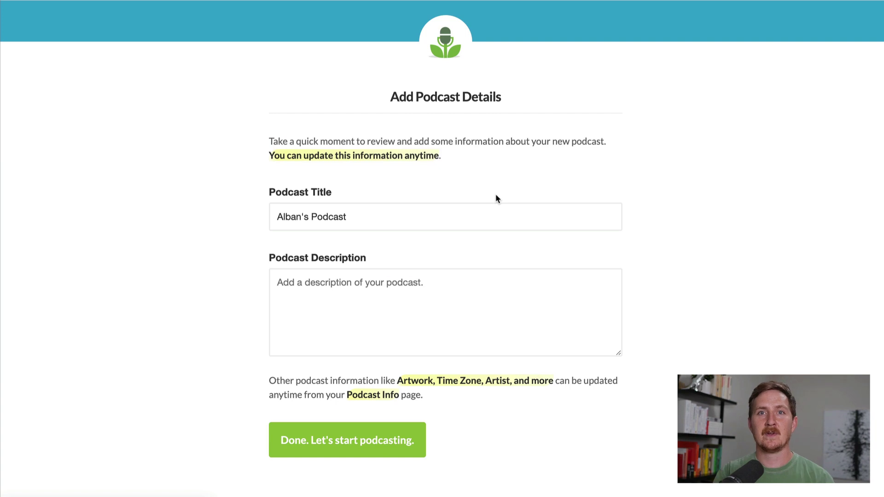
double_click(385, 220)
triple_click(361, 226)
type("Buzzc")
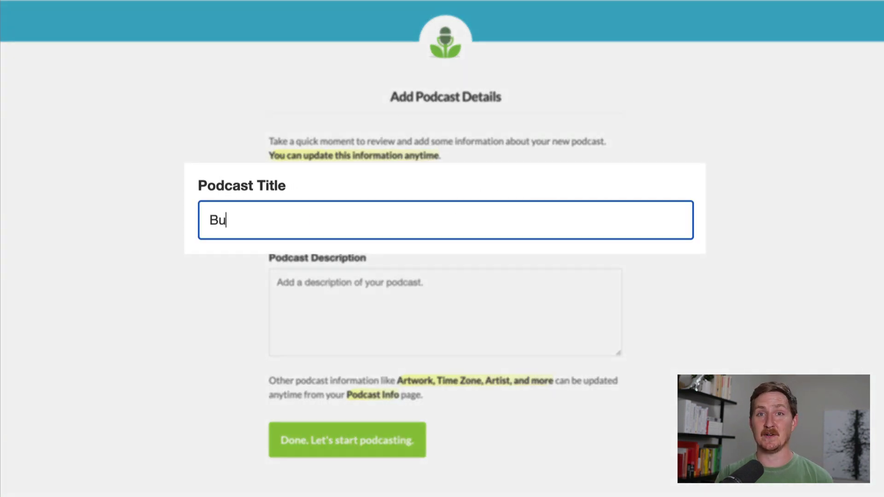
type("ast")
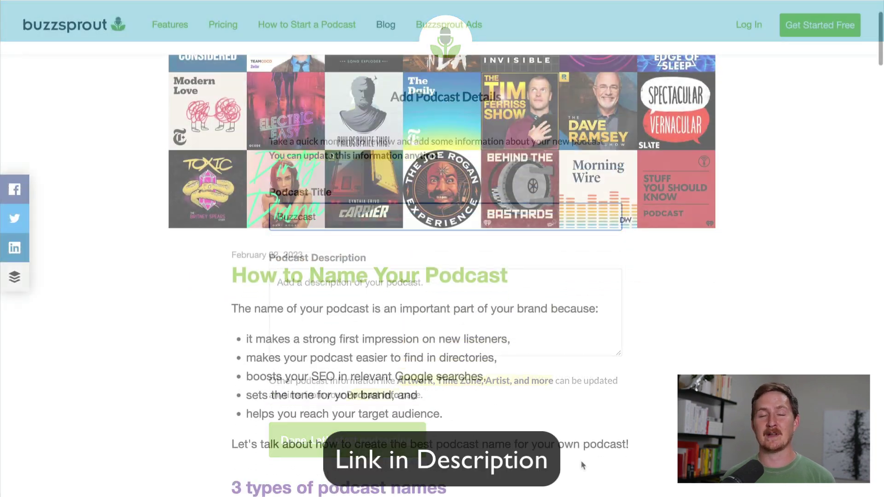
scroll(581, 466, "down", 8)
scroll(581, 460, "down", 15)
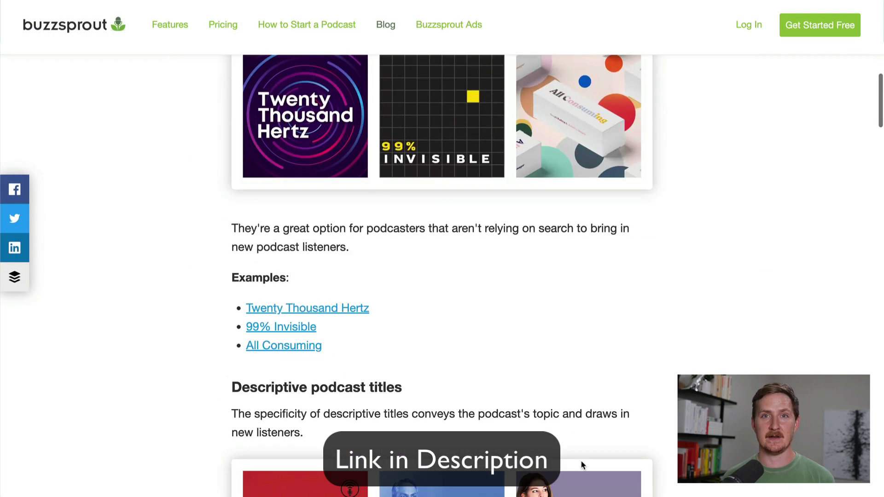
scroll(581, 460, "down", 5)
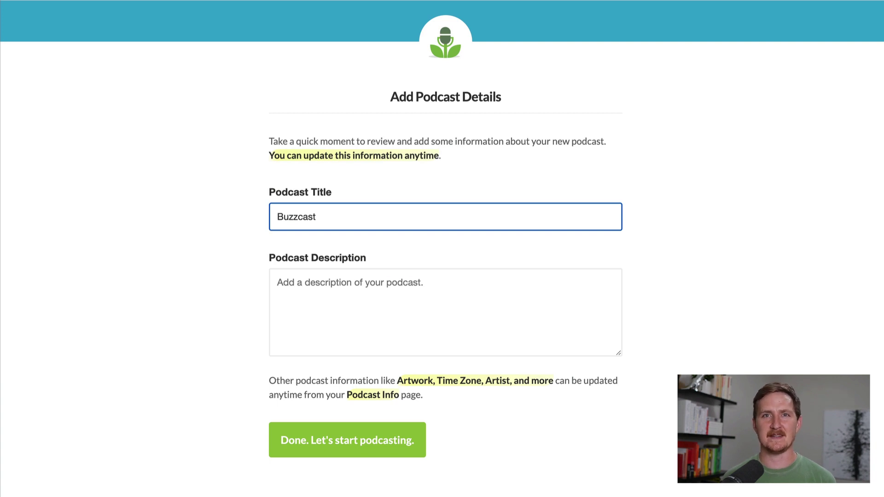
Step: Paste the prepared roundtable-discussion description into Podcast Description and finish the podcast details
left_click(568, 329)
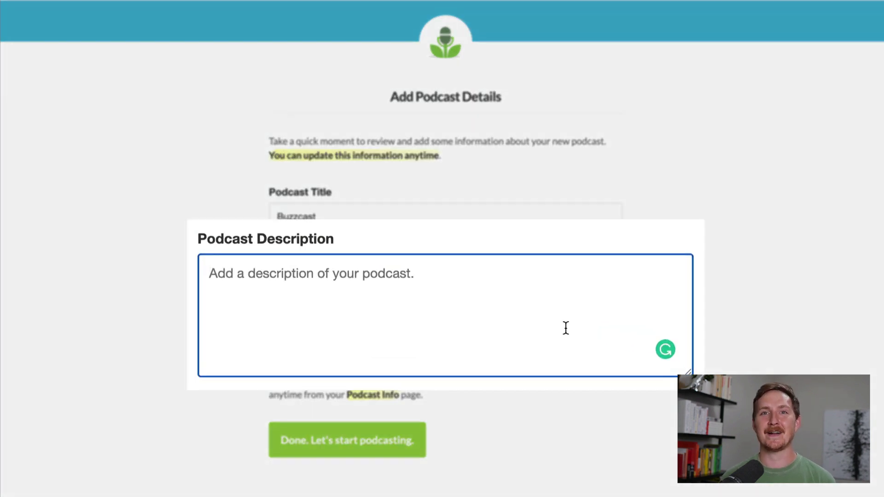
type("Buzzcast is a roundtable discussion about podcasting from the people at Buzzsprout. We'll cover current events and news, podcast strategy, tools we are using, and dip into the Customer Support mailbag to test our podcasting knowledge. If you want to stay up-to-date on what's working in podcasting, Buzzcast is the show for you.")
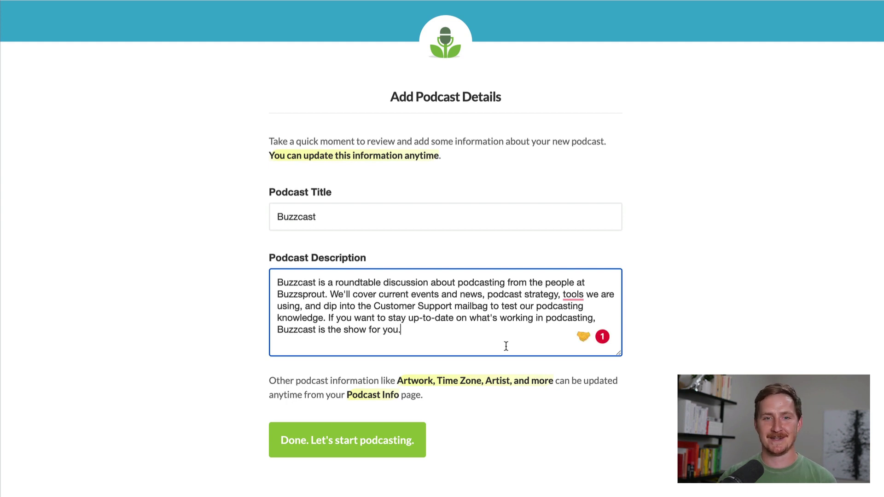
left_click(350, 453)
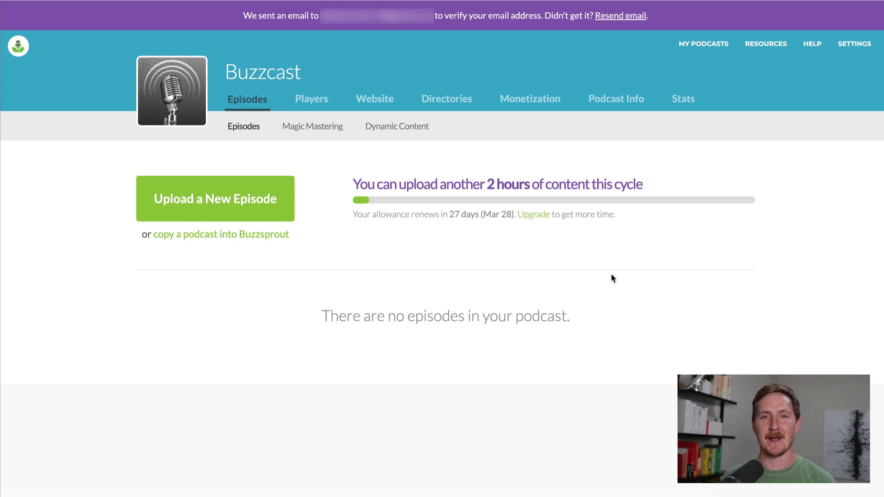
scroll(613, 278, "down", 1)
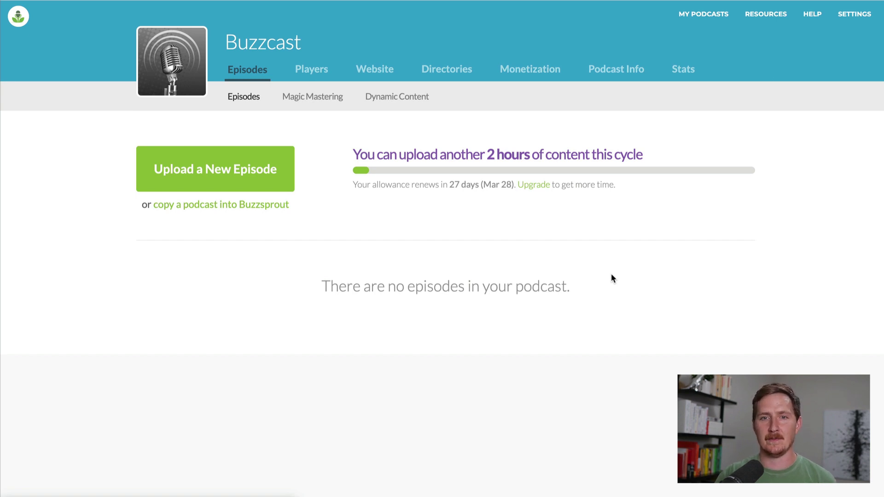
Step: In General Info, upload Buzzcast Artwork.jpg as podcast artwork, then remove it again
left_click(616, 72)
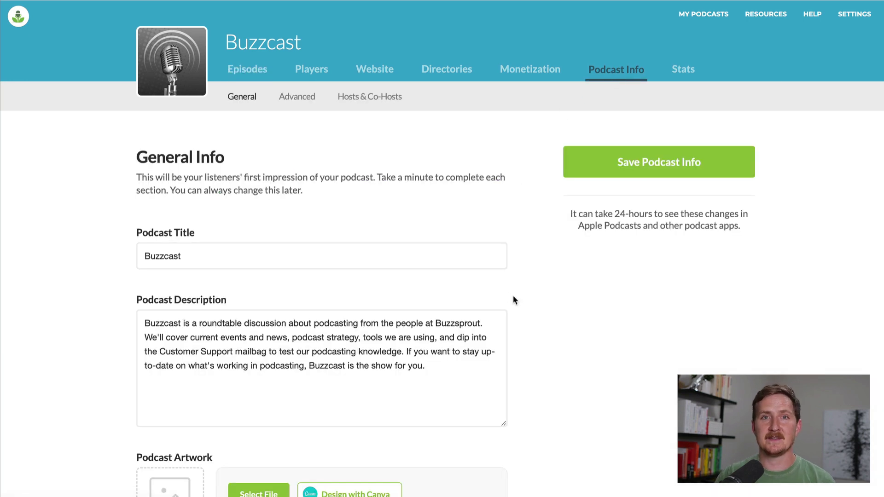
scroll(517, 302, "down", 5)
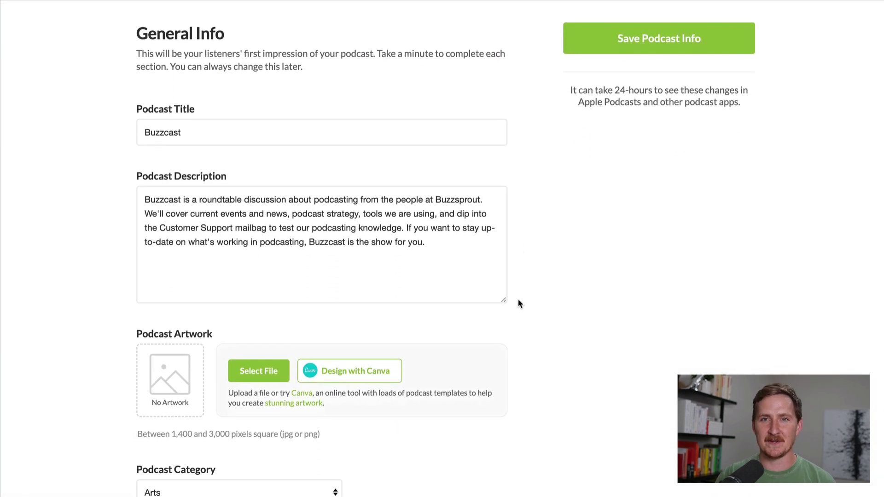
scroll(518, 303, "down", 5)
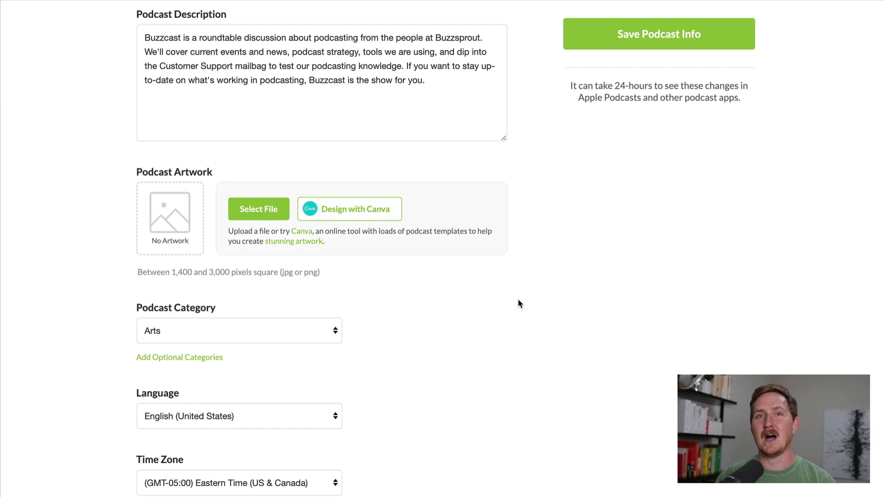
left_click(183, 248)
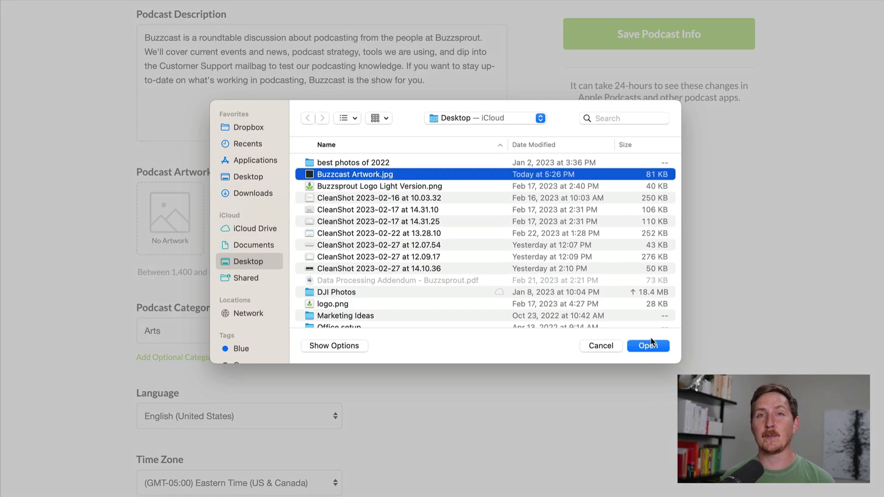
left_click(648, 346)
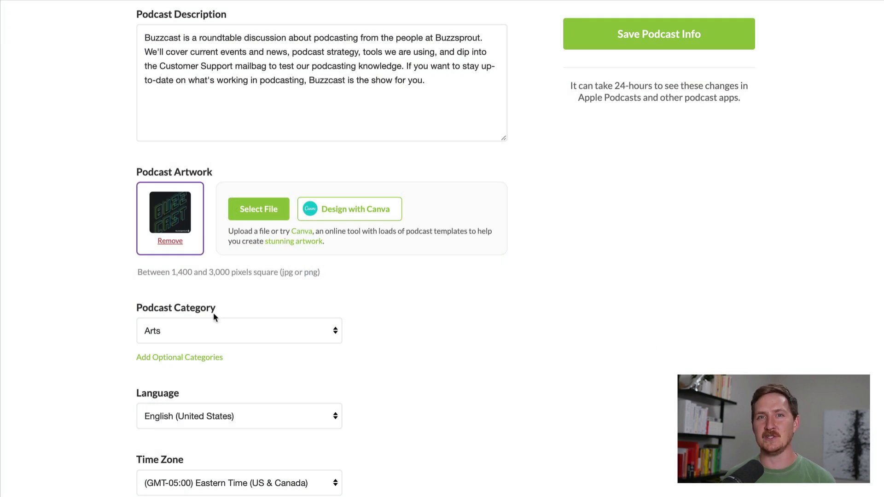
left_click(166, 242)
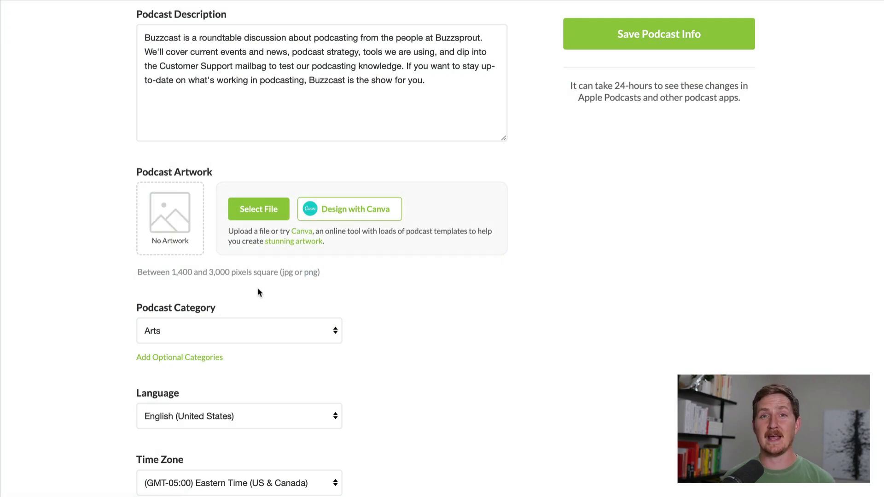
Step: Start a Canva design from the dark sound-wave template with the headline 'Buzzcast'
left_click(344, 211)
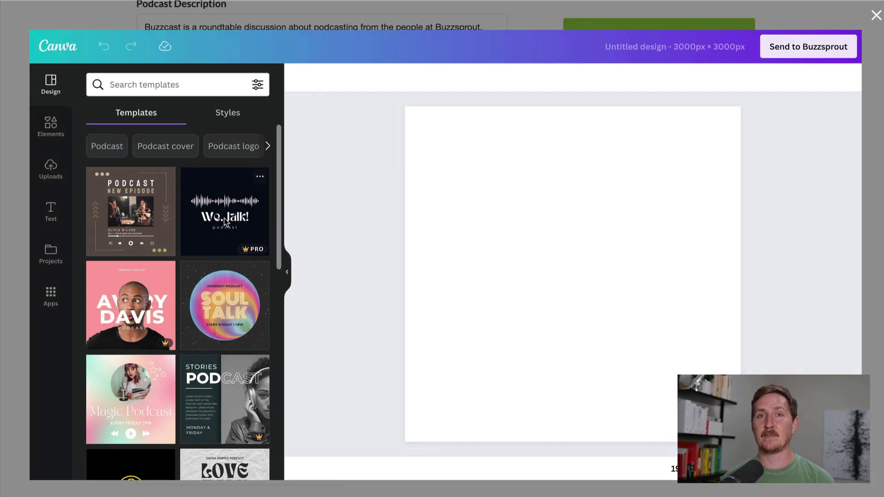
left_click(224, 222)
double_click(545, 283)
type("Buzzcast")
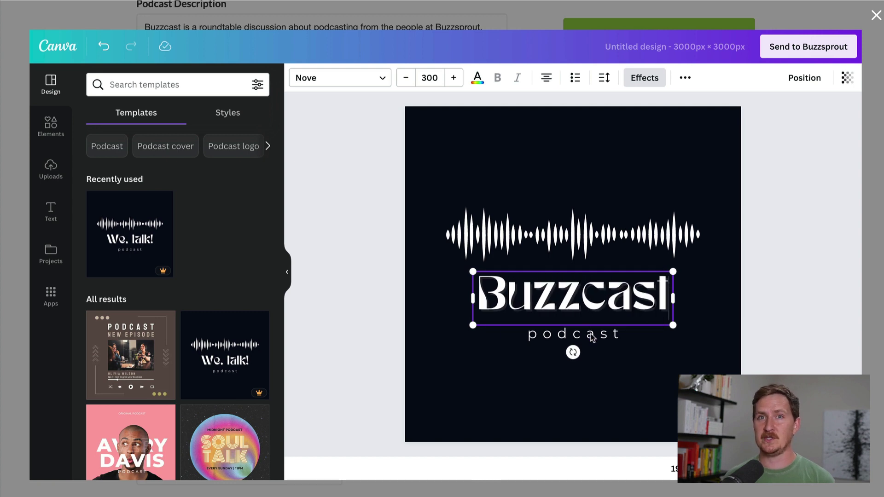
Step: Add the two-line tagline 'the podcast about podcasting' and send the artwork to Buzzsprout
double_click(591, 335)
type("the podcast about pod")
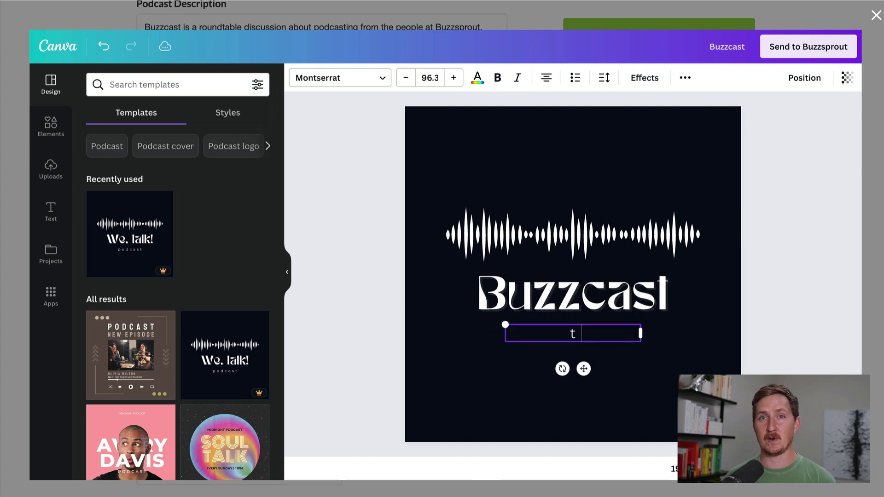
type("casting")
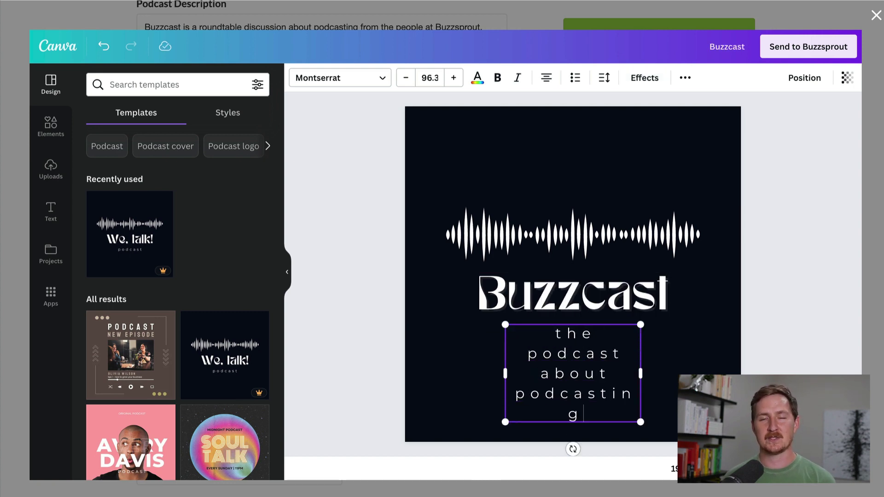
left_click_drag(641, 374, 711, 371)
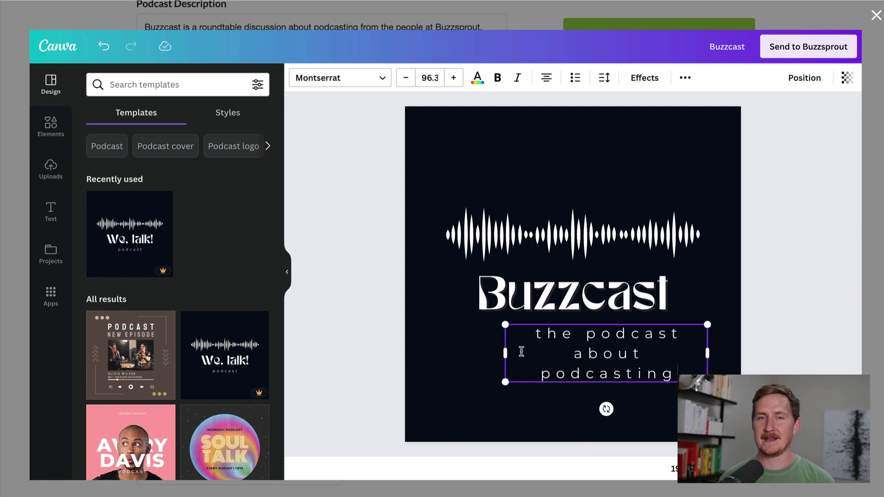
left_click_drag(503, 353, 438, 352)
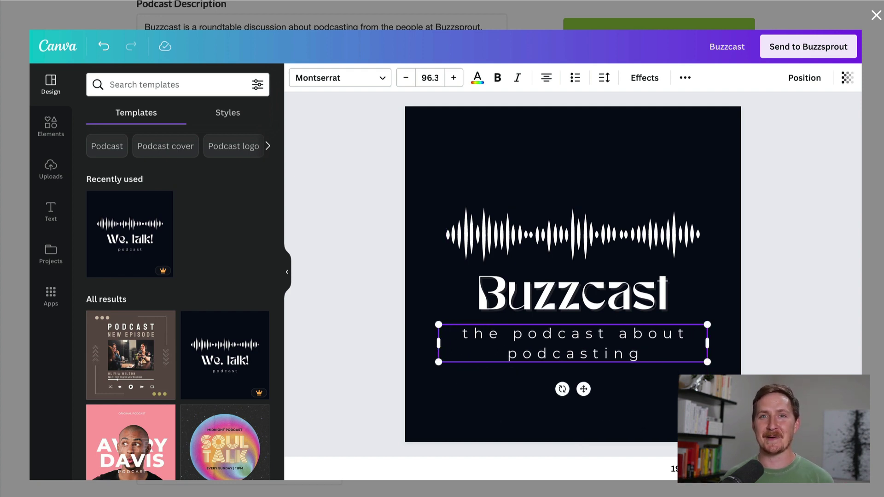
key("Escape")
left_click(820, 52)
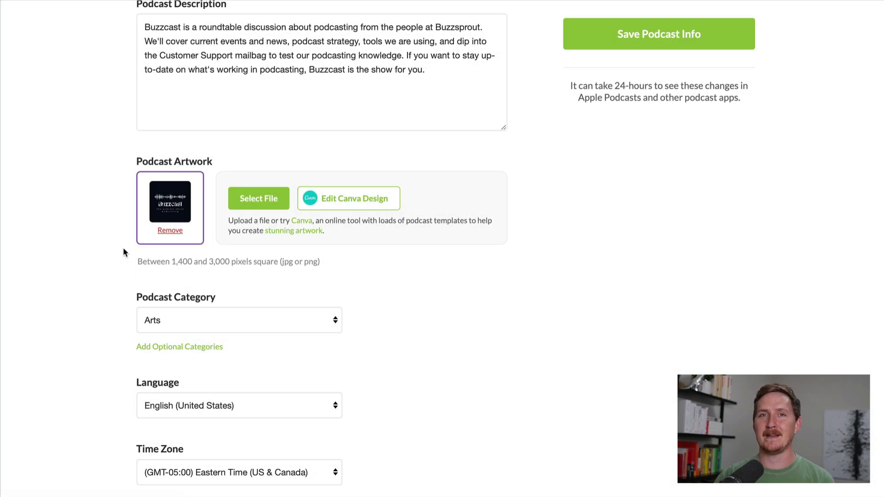
Step: Pick News :: Tech News from the Podcast Category list in place of Arts
scroll(123, 249, "down", 3)
scroll(123, 251, "down", 1)
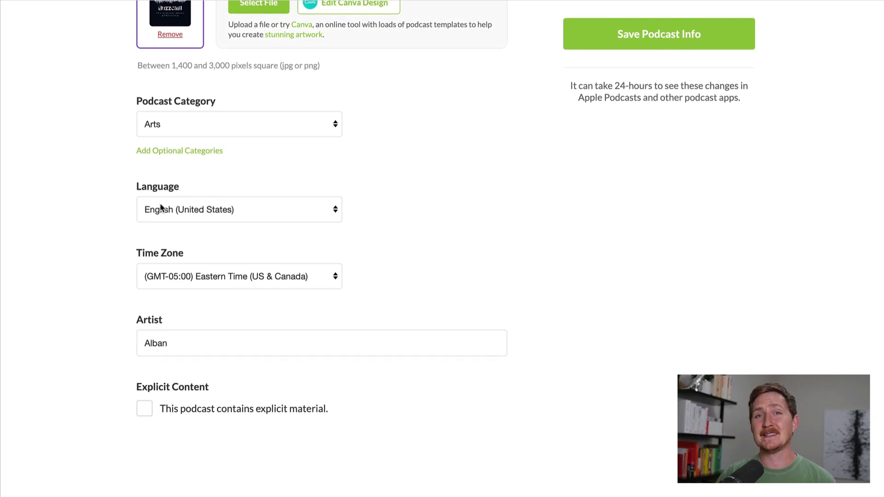
left_click(189, 121)
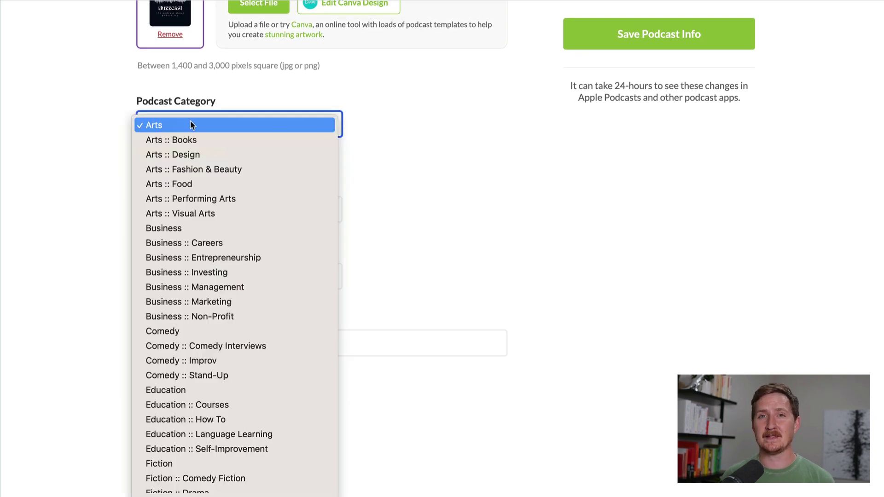
scroll(269, 308, "down", 5)
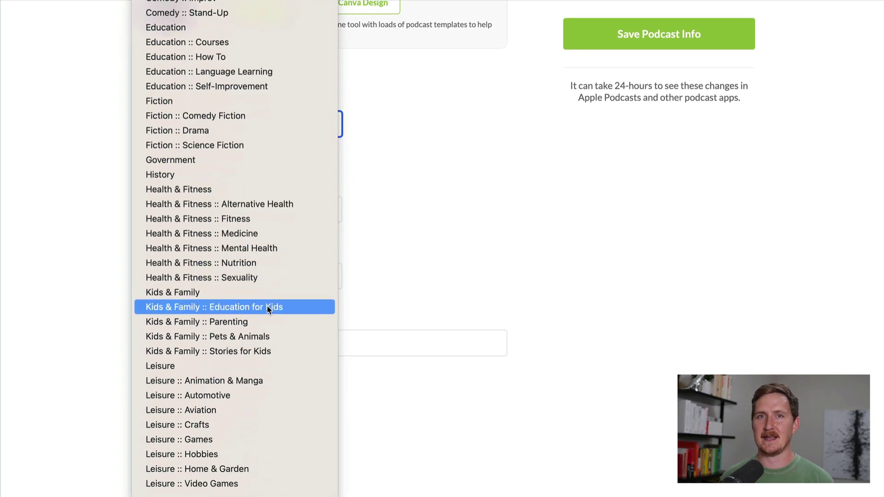
scroll(268, 310, "down", 1)
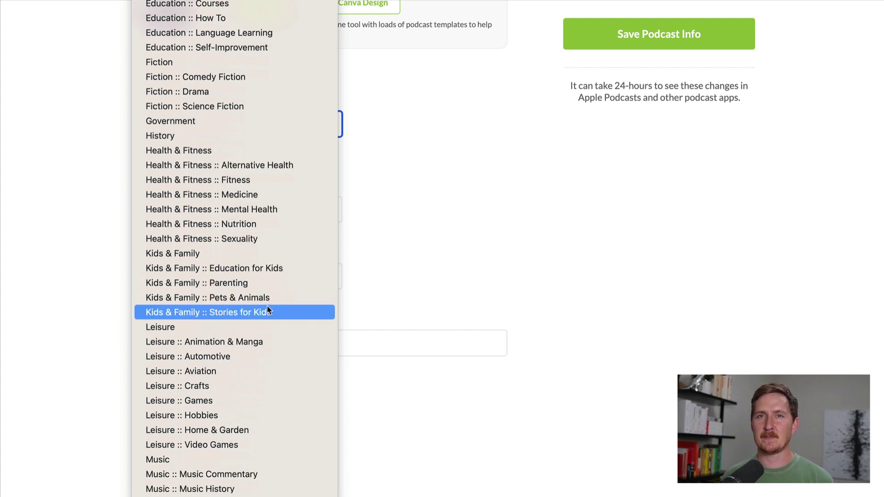
scroll(268, 309, "down", 3)
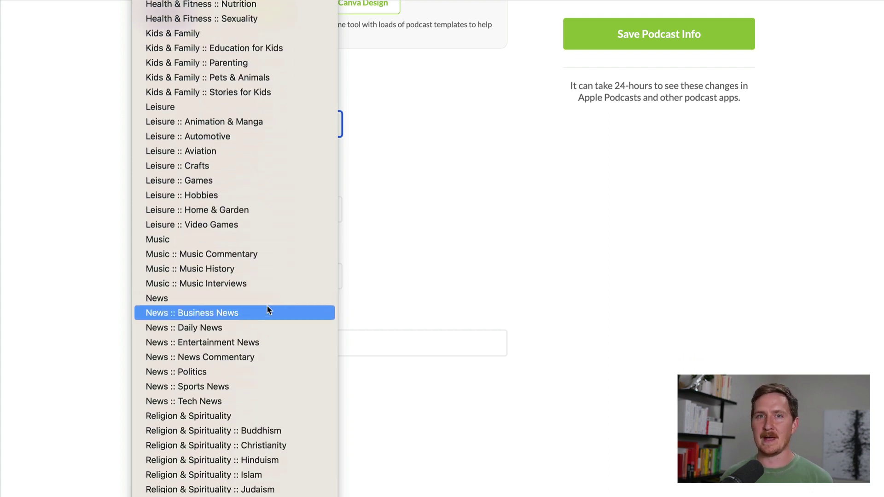
scroll(267, 306, "down", 1)
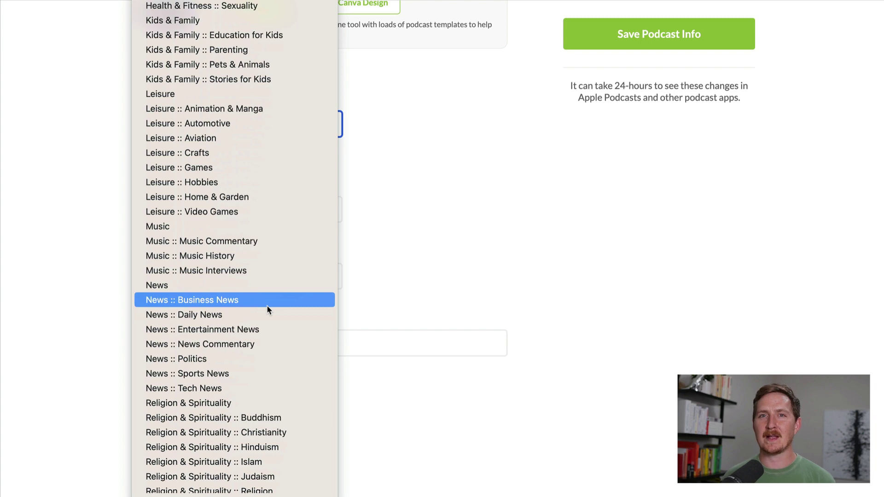
left_click(253, 388)
left_click(370, 180)
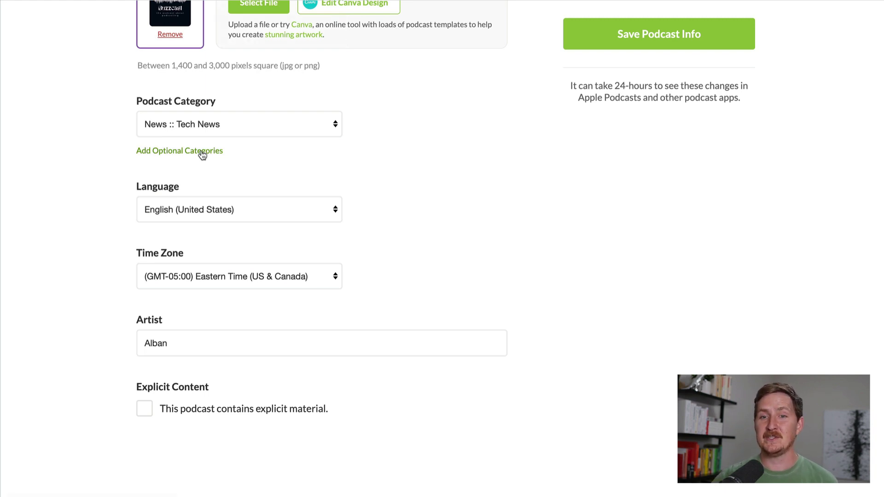
Step: Leave the language as English (United States) and choose the (GMT+01:00) Vienna time zone
left_click(317, 210)
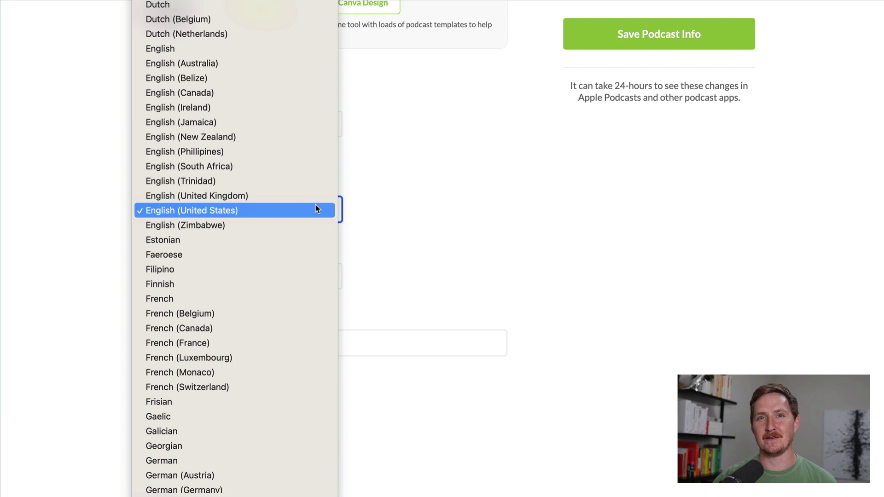
left_click(316, 210)
left_click(428, 203)
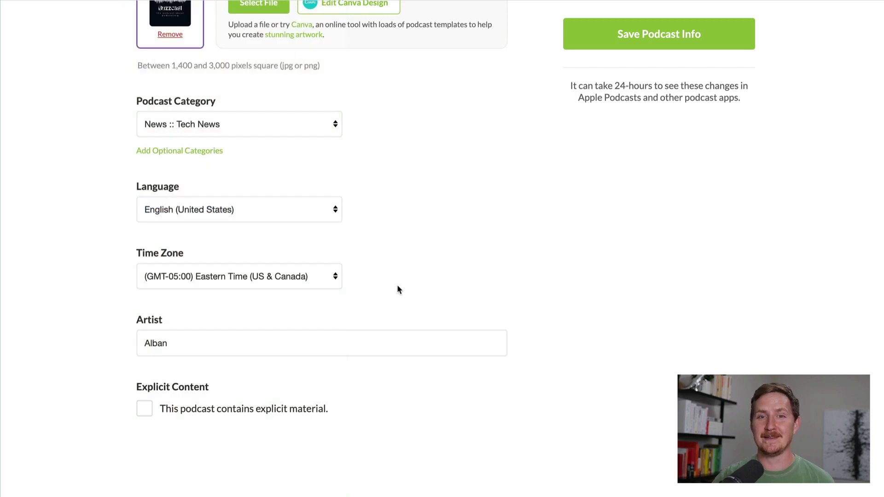
left_click(288, 279)
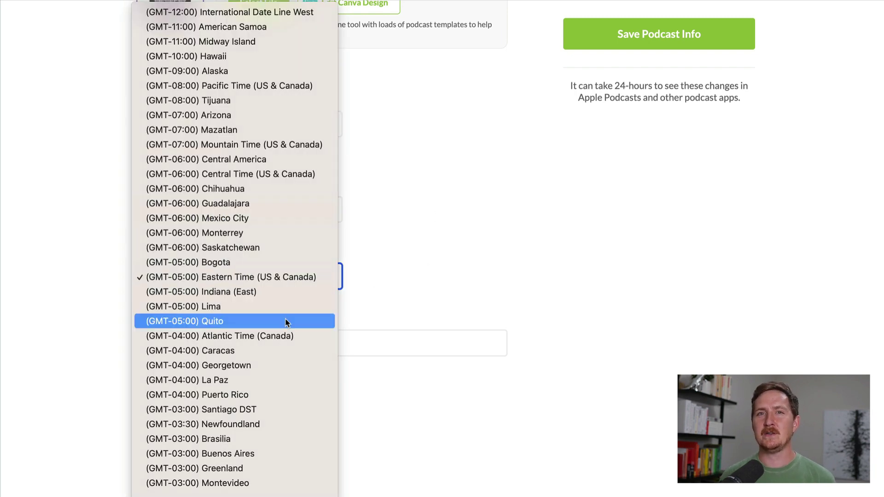
scroll(286, 389, "down", 10)
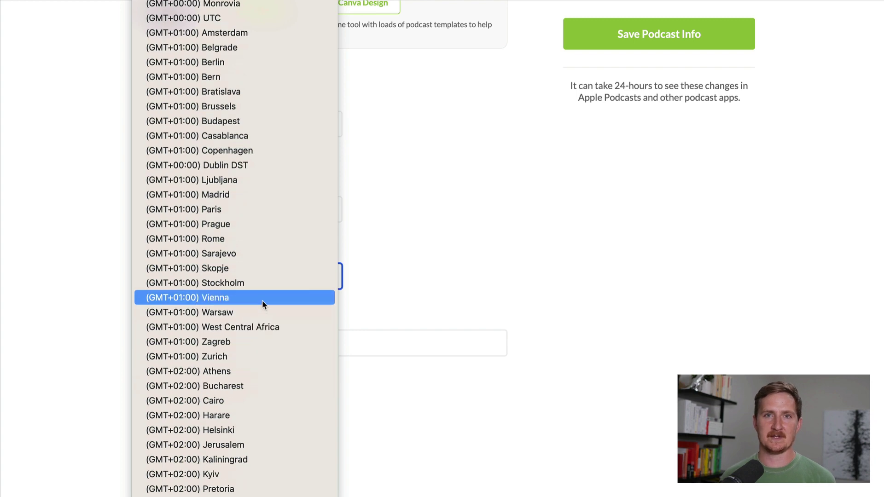
left_click(262, 301)
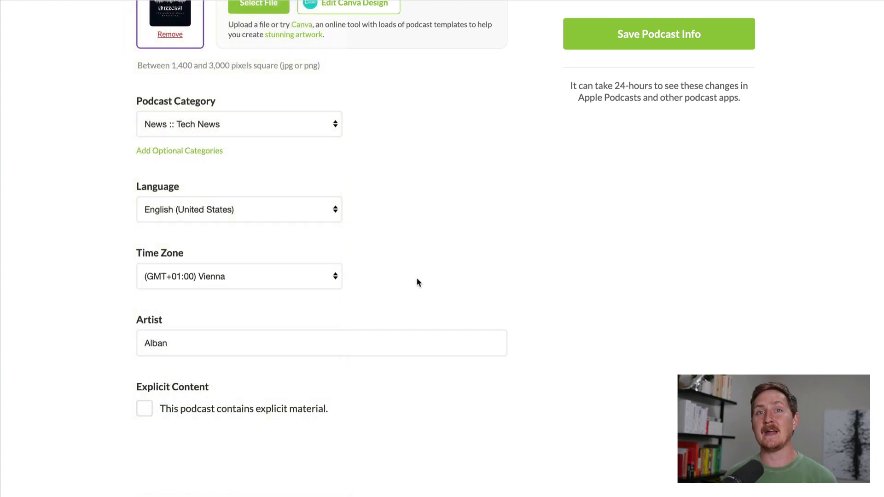
scroll(417, 279, "down", 1)
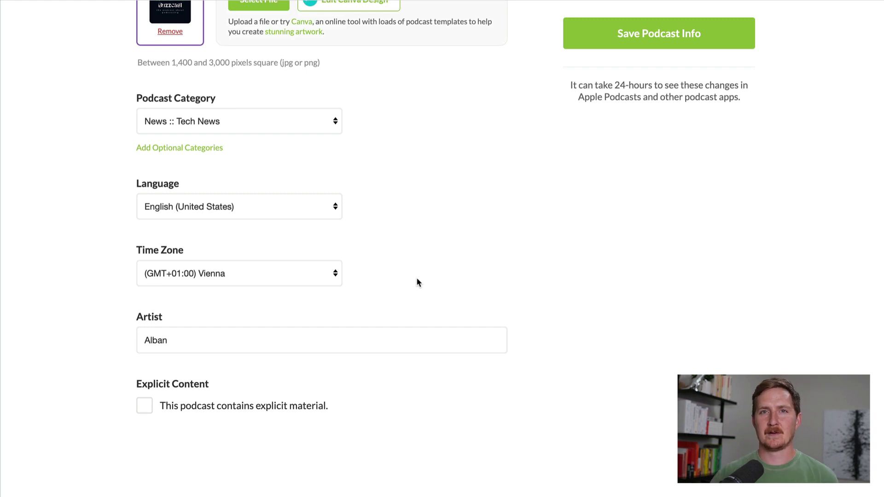
Step: Replace the artist with 'Buzzsprout' and leave Explicit Content unchecked after briefly ticking it
triple_click(365, 336)
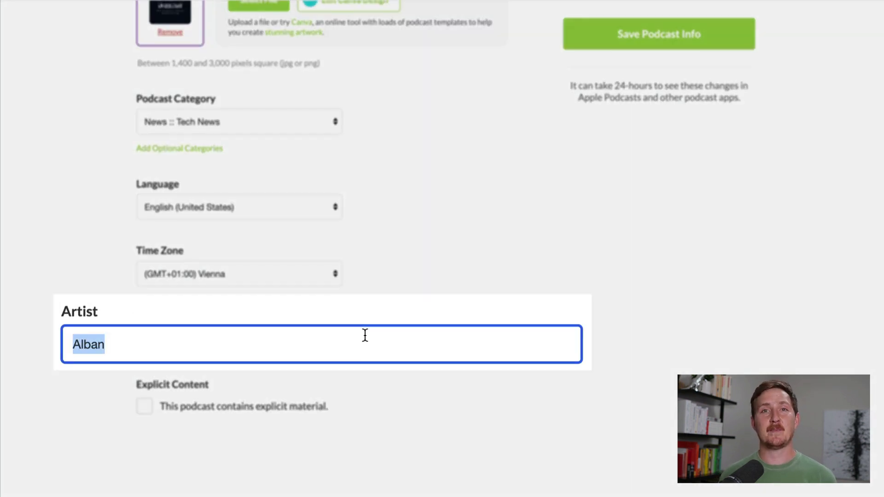
type("Buzzsprout")
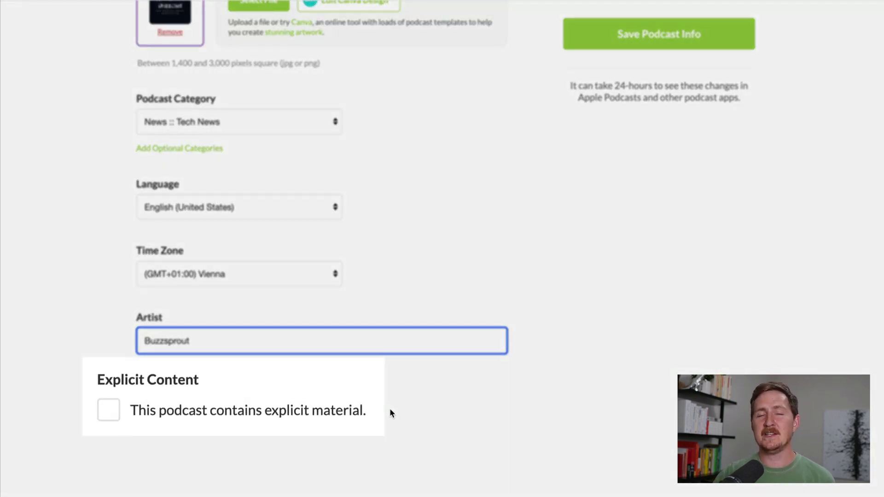
left_click(394, 412)
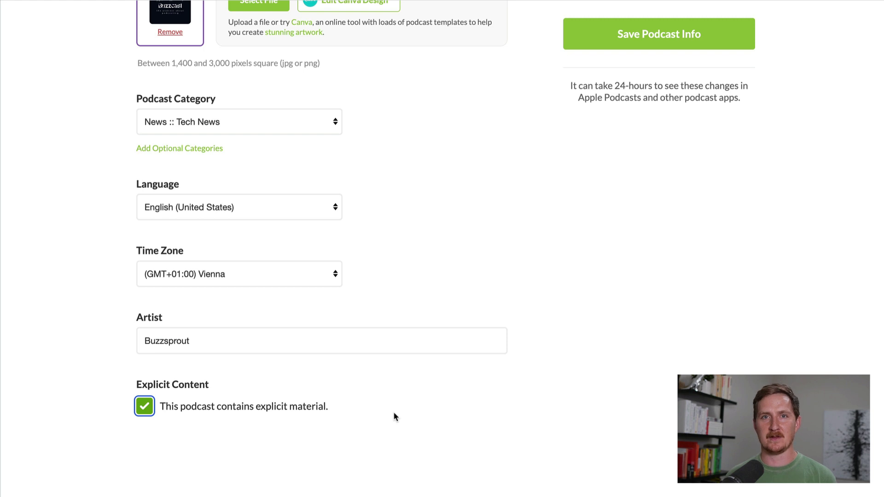
left_click(241, 450)
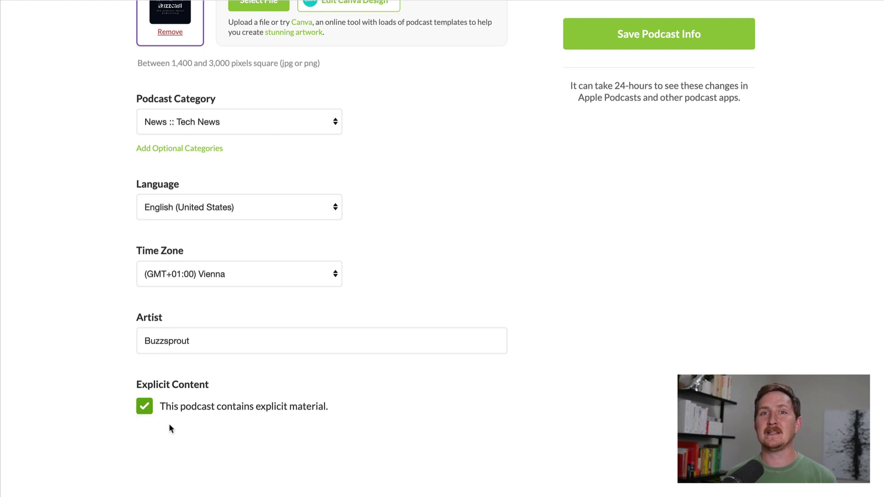
left_click(145, 407)
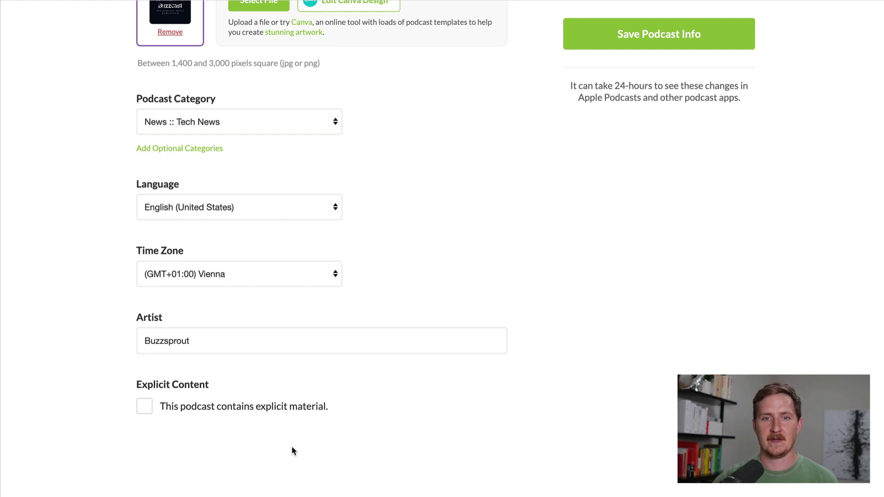
Step: Save the Buzzcast podcast info and let the page reload
left_click(621, 39)
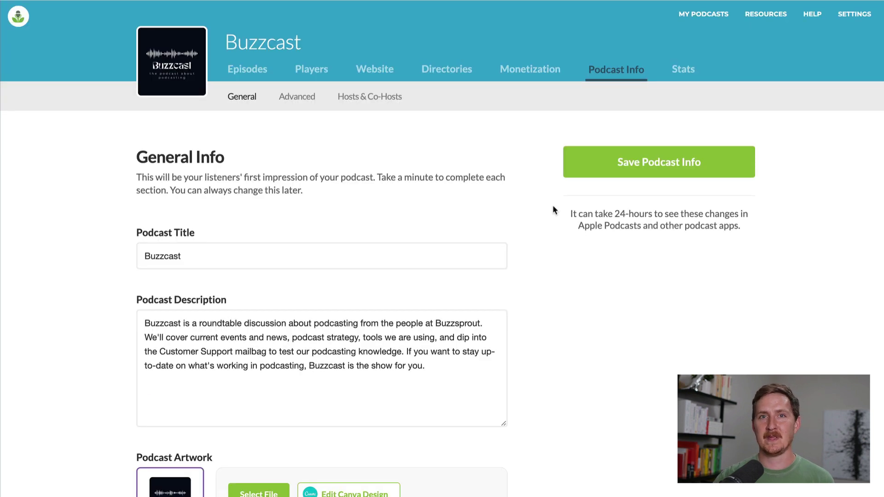